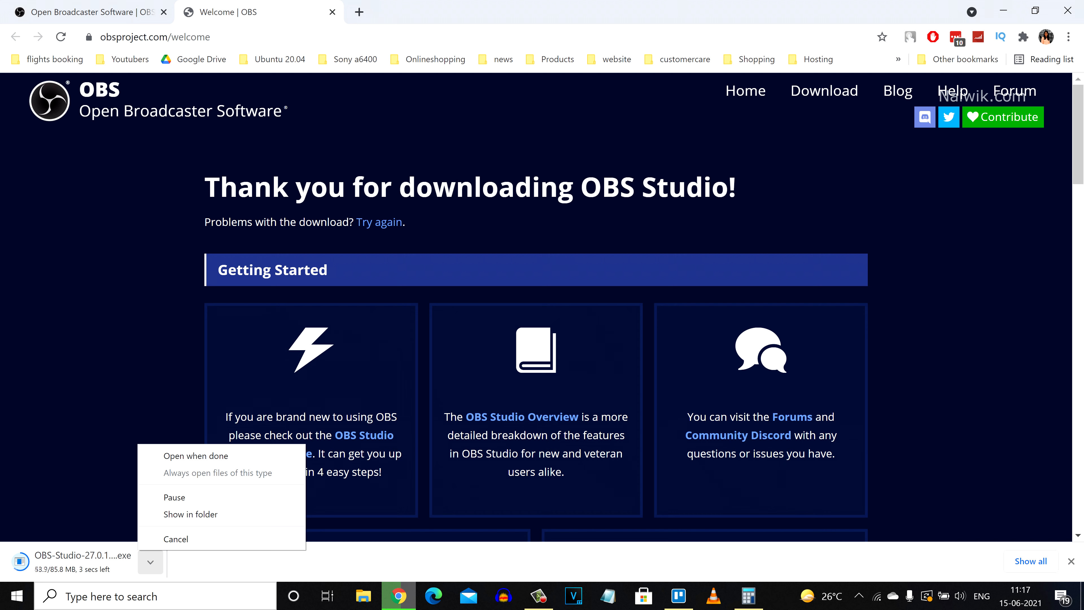
Cancel the running OBS Studio download and run the existing OBS-Studio-27.0.1 installer from the Downloads folder as administrator.
left_click(175, 538)
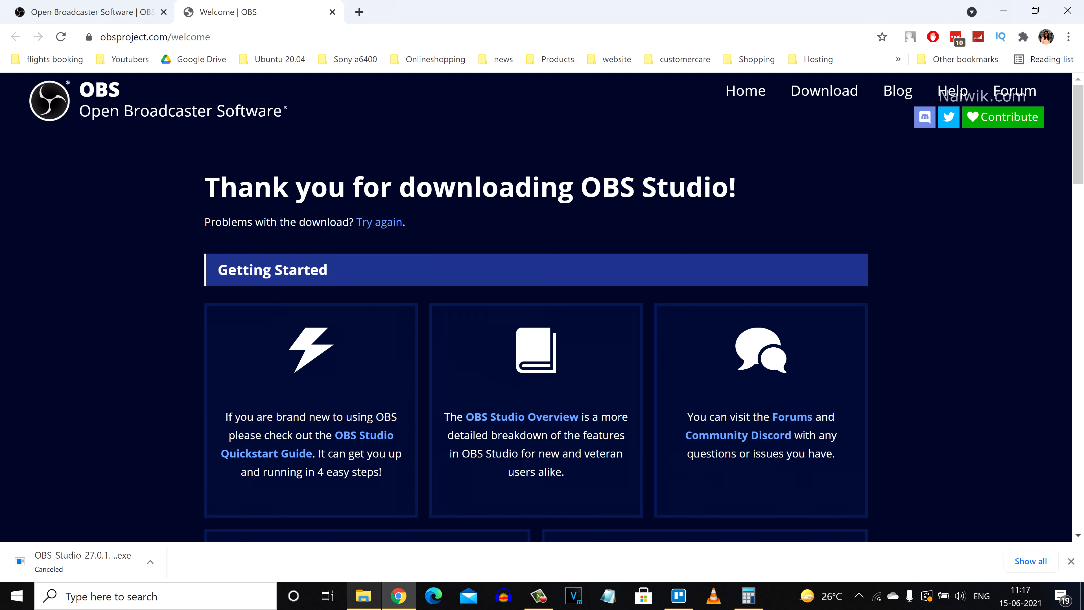
left_click(363, 596)
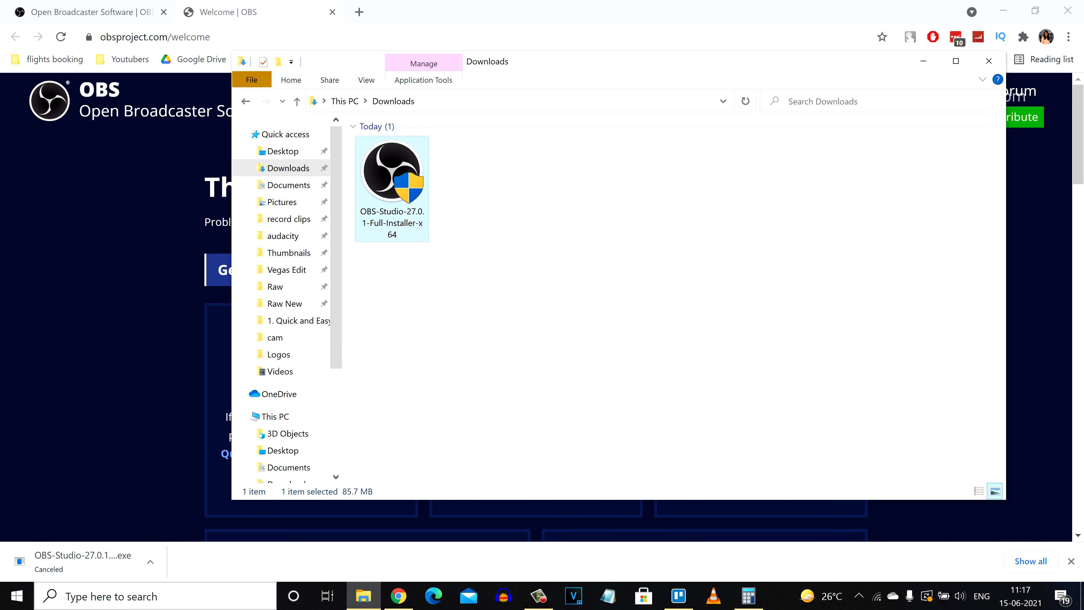
right_click(401, 190)
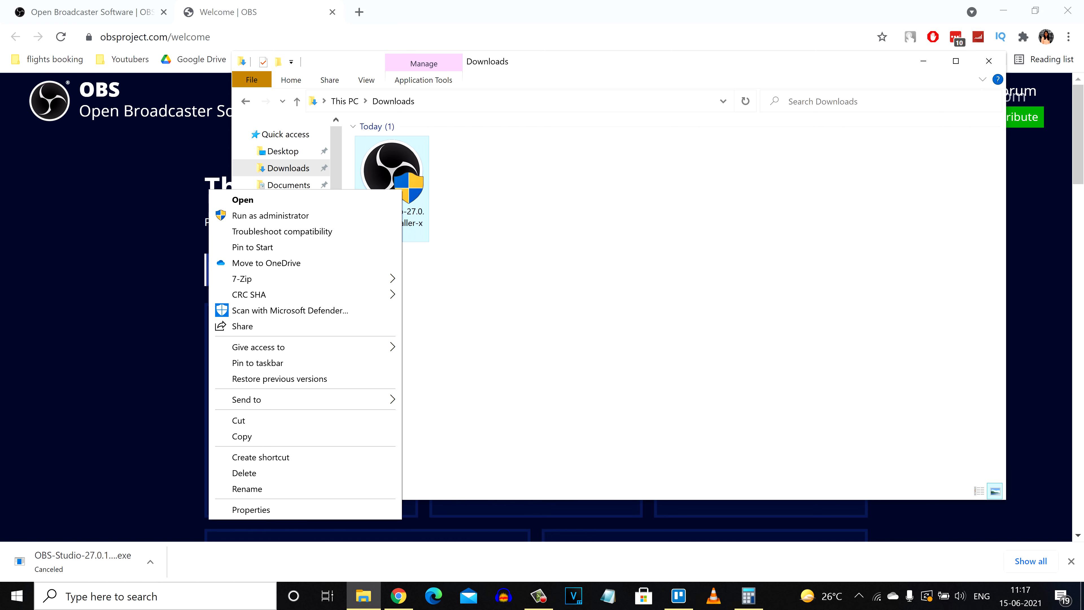
left_click(270, 215)
Install OBS Studio 27.0.1 in C:\Program Files\obs-studio, finish setup with launching enabled, and minimize the file window.
left_click(621, 412)
left_click(621, 411)
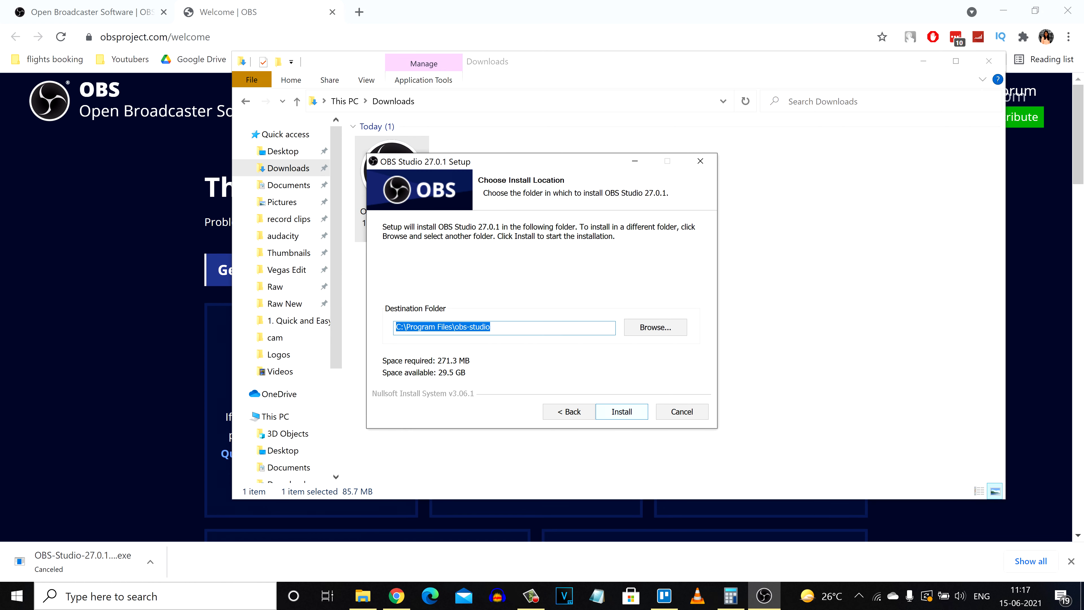
left_click(622, 412)
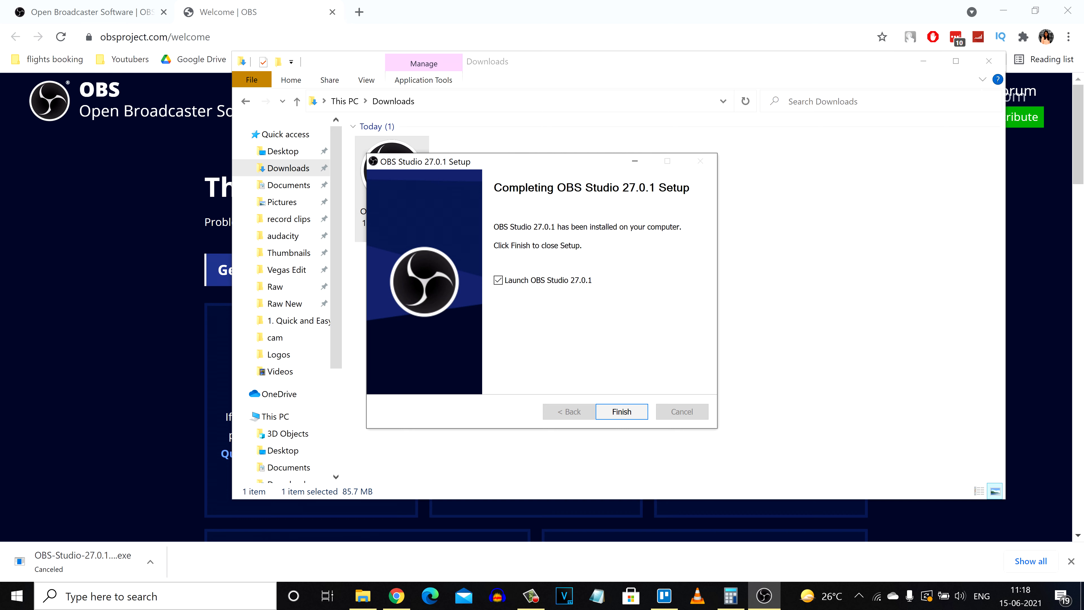
left_click(621, 411)
left_click(922, 61)
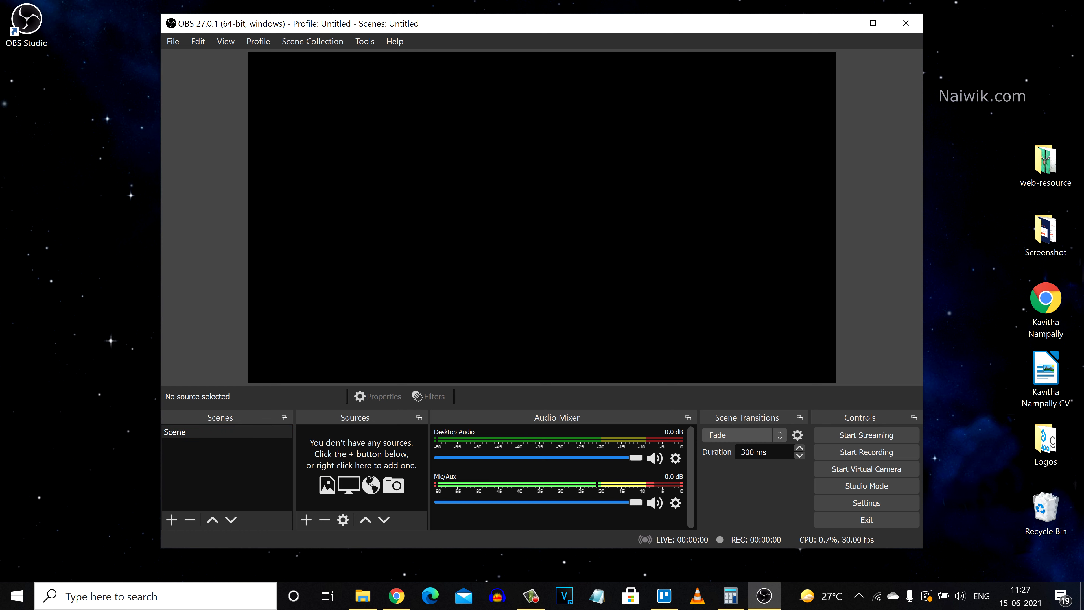
Start the Auto-Configuration Wizard and optimize just for recording, without streaming.
key("alt+t")
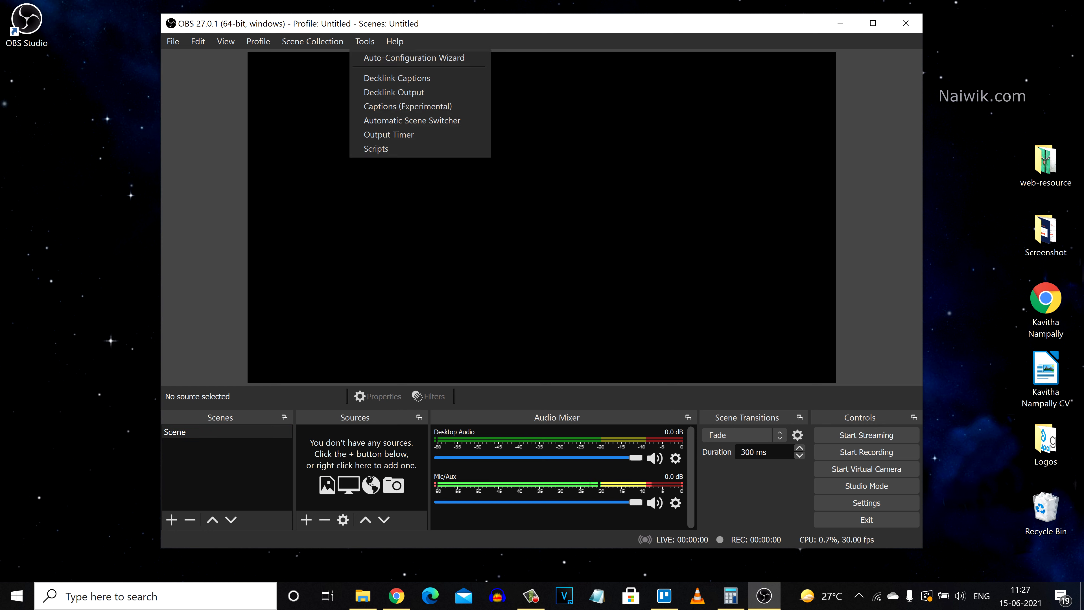
key("Down")
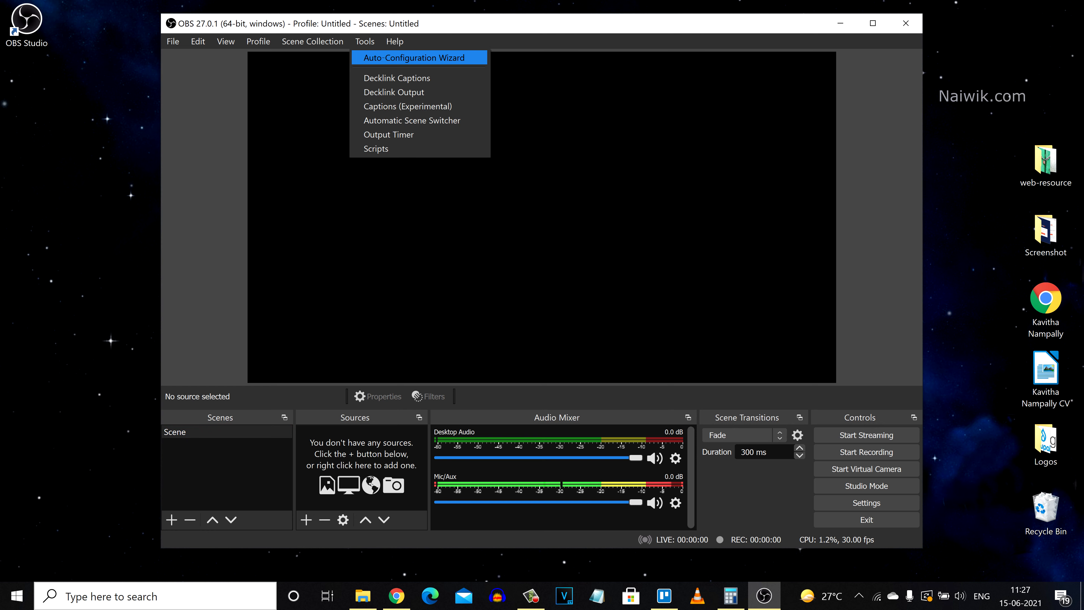
key("Return")
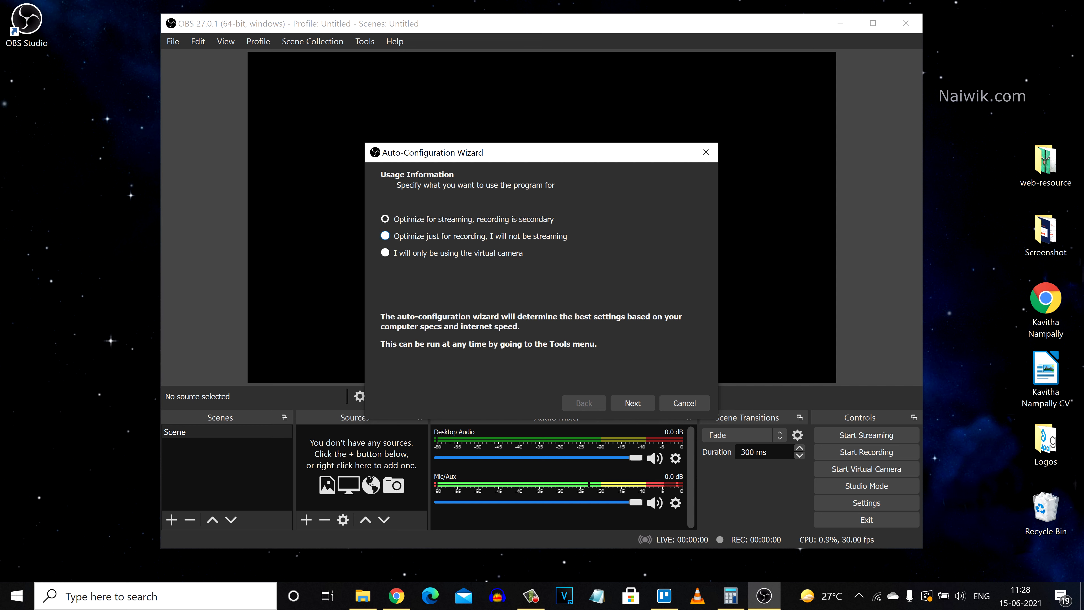
left_click(385, 235)
left_click(633, 403)
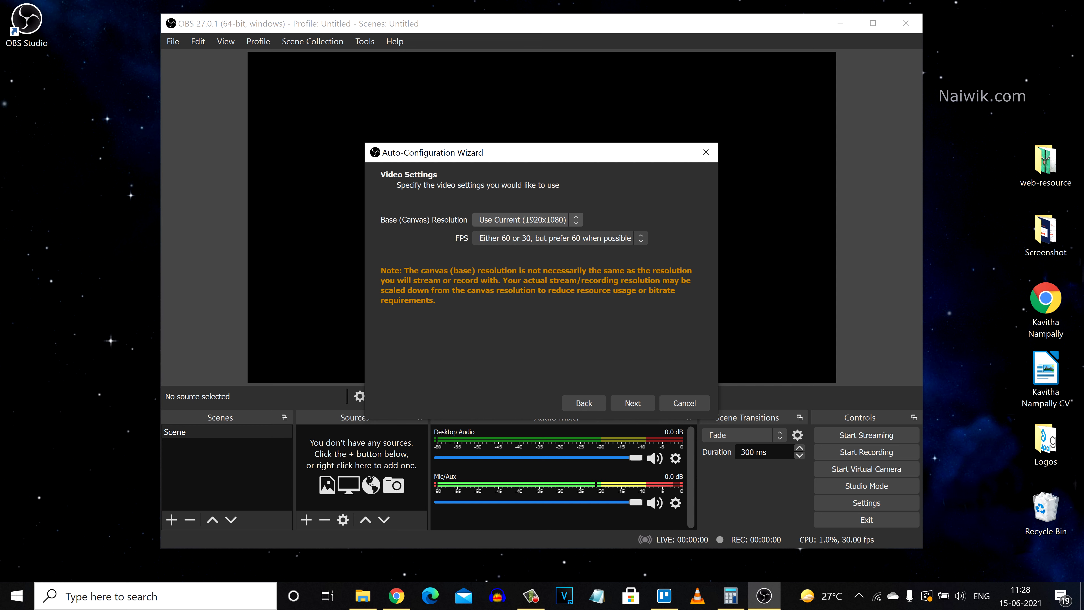
Set the base resolution to Display 1 (3840x2160) and FPS to "Either 60 or 30, but prefer high resolution", then apply the wizard's settings.
left_click(527, 220)
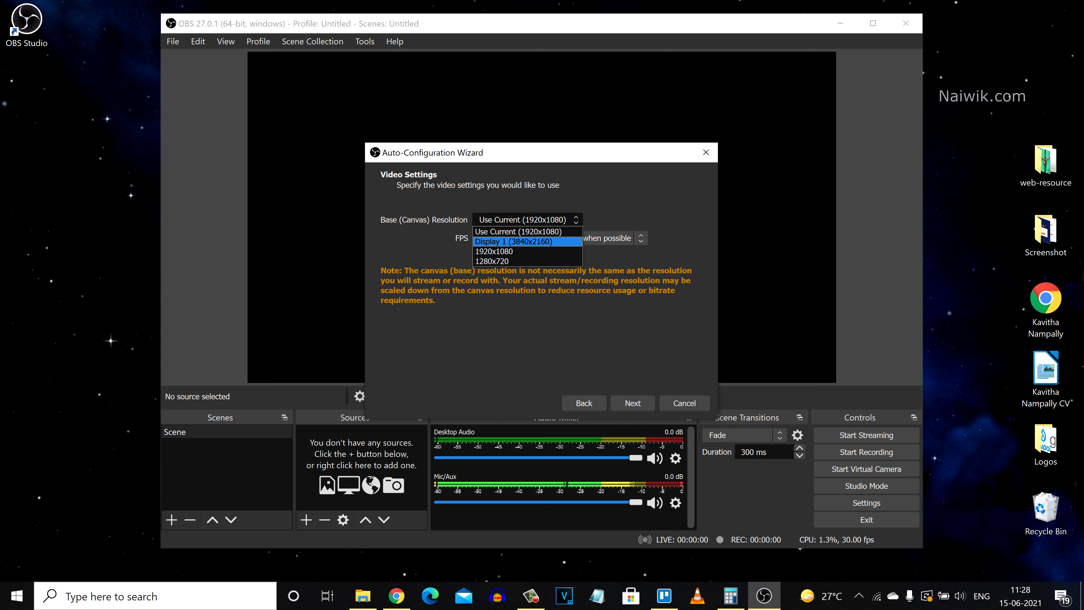
left_click(527, 241)
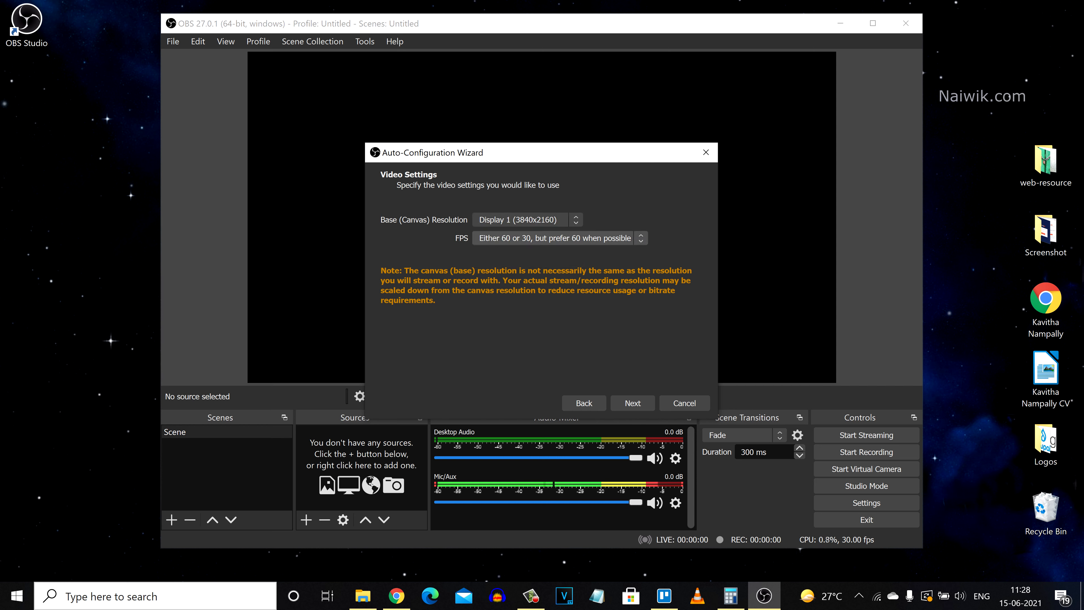
left_click(528, 242)
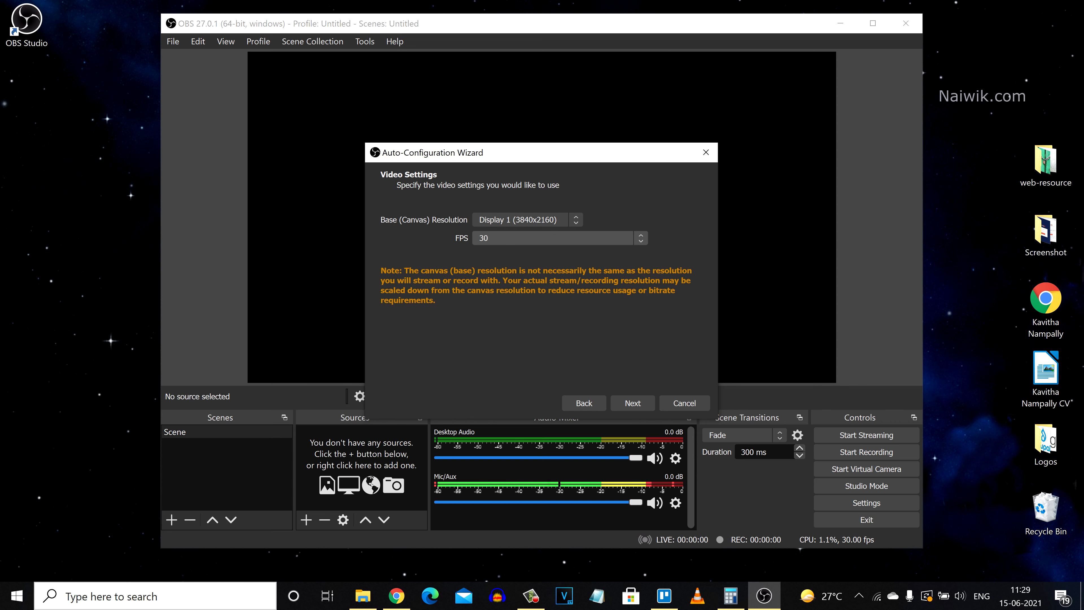
left_click(560, 238)
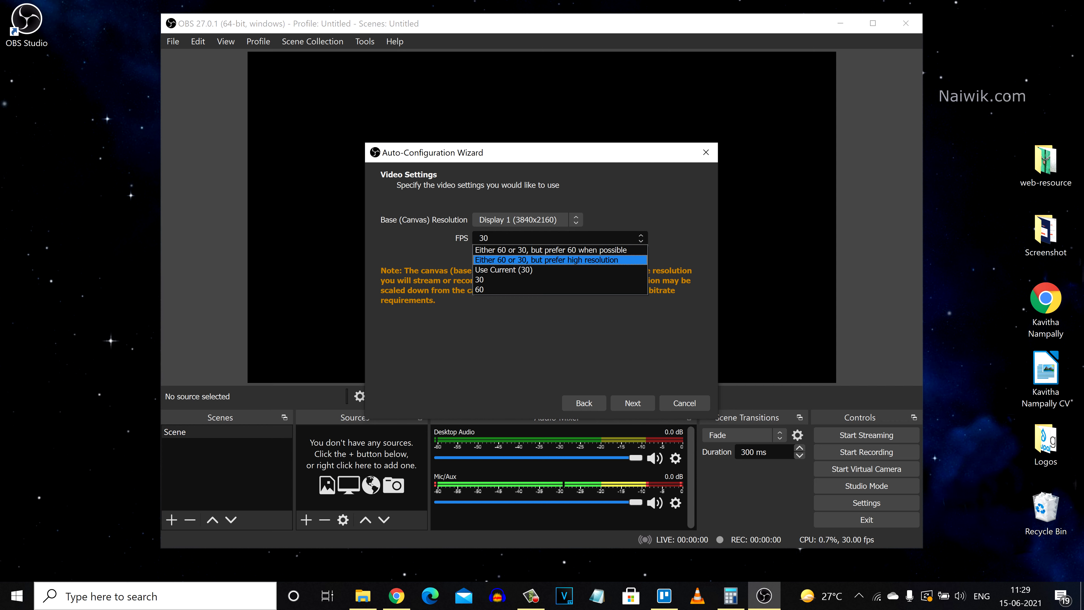
left_click(546, 259)
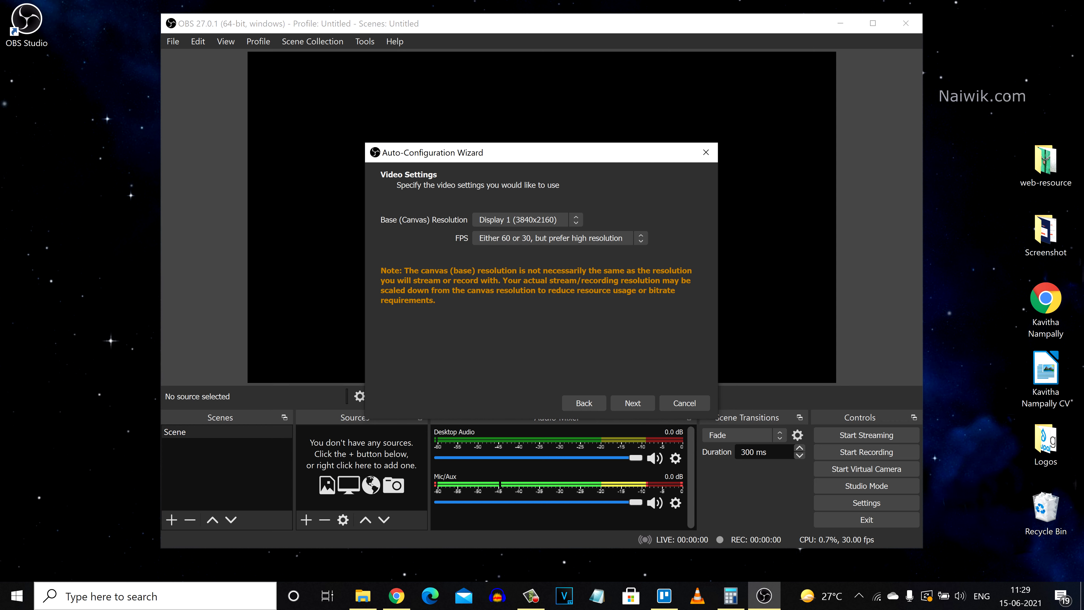
left_click(632, 402)
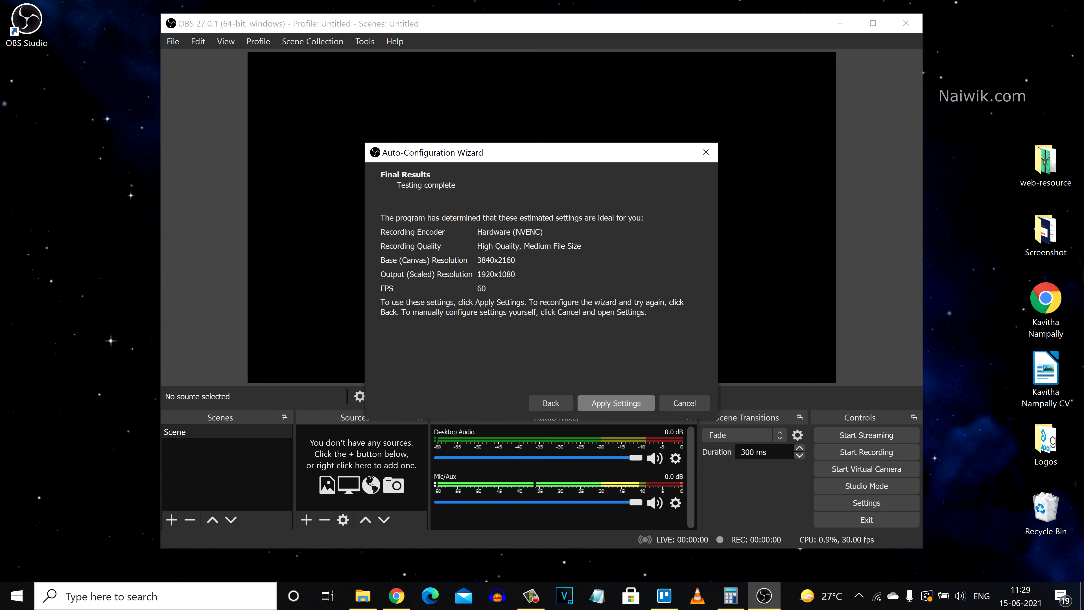
left_click(616, 403)
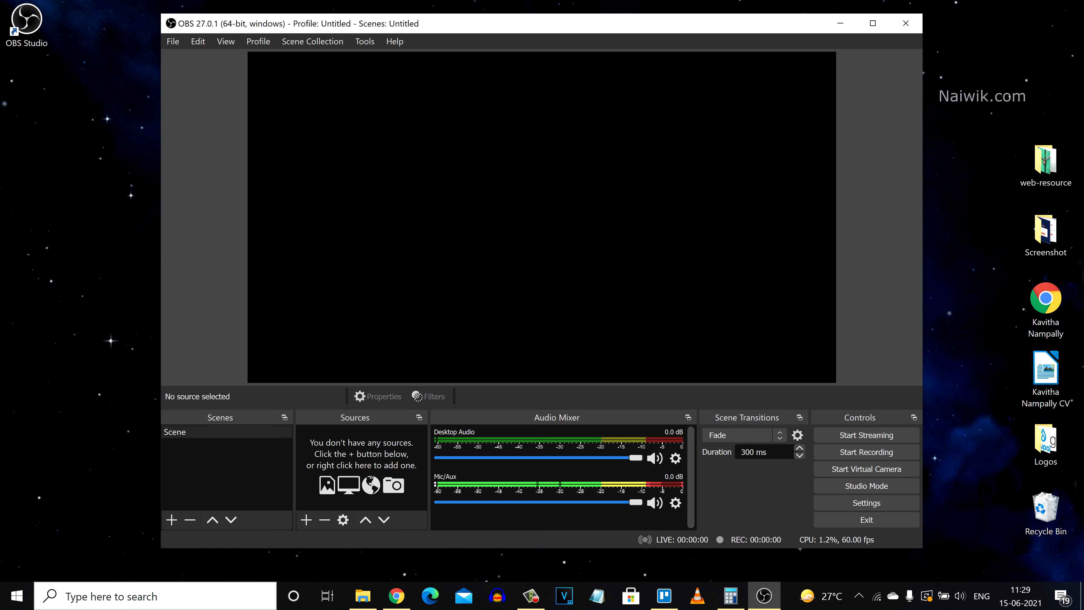
Add a new Display Capture source for Display 1 with automatic capture method and cursor capture enabled.
left_click(306, 519)
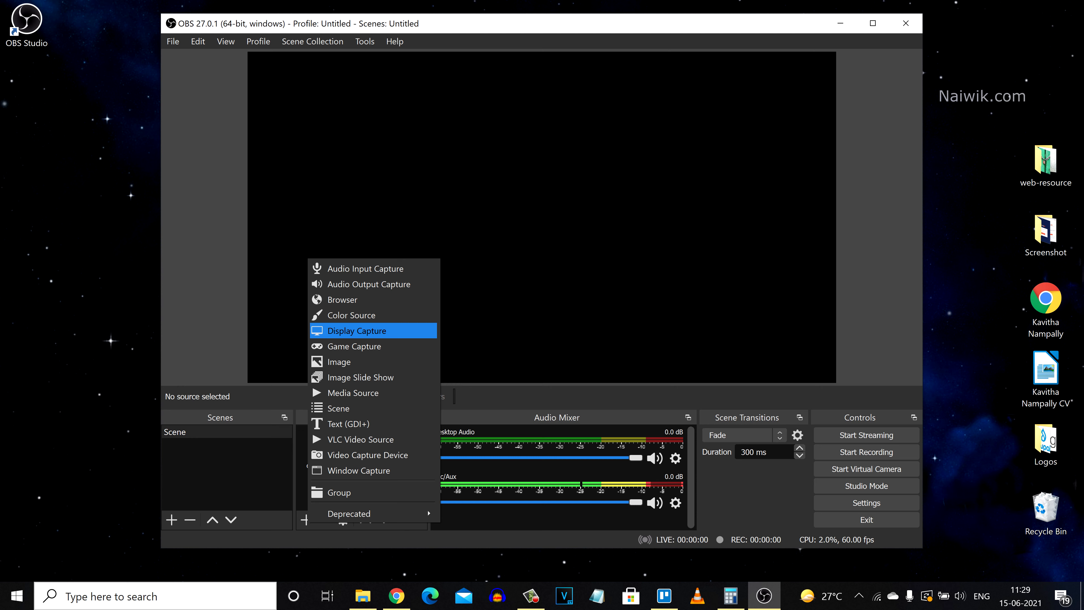
key("Return")
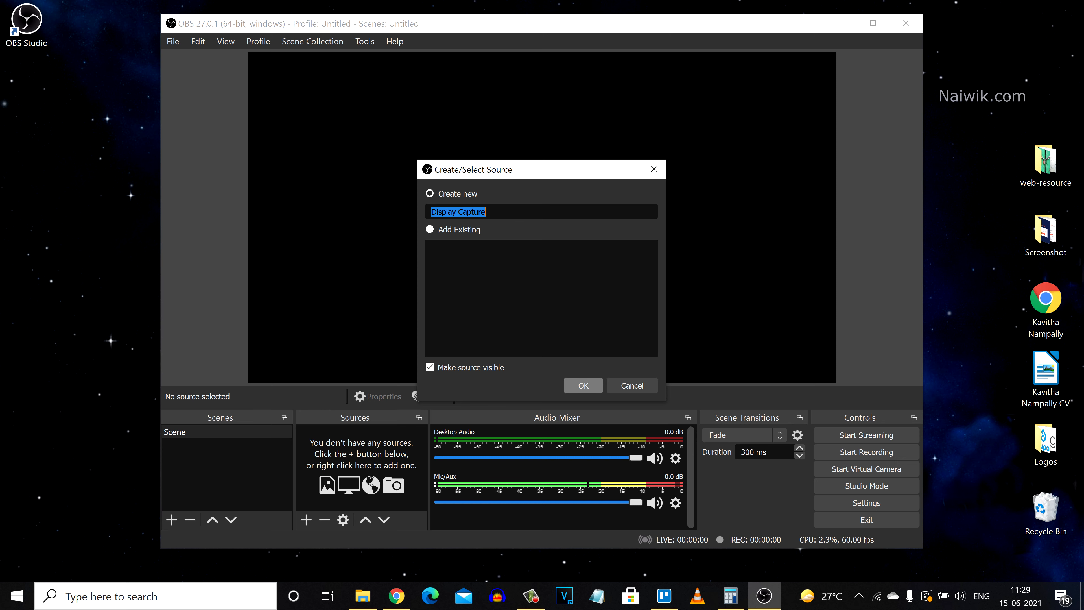
left_click(583, 385)
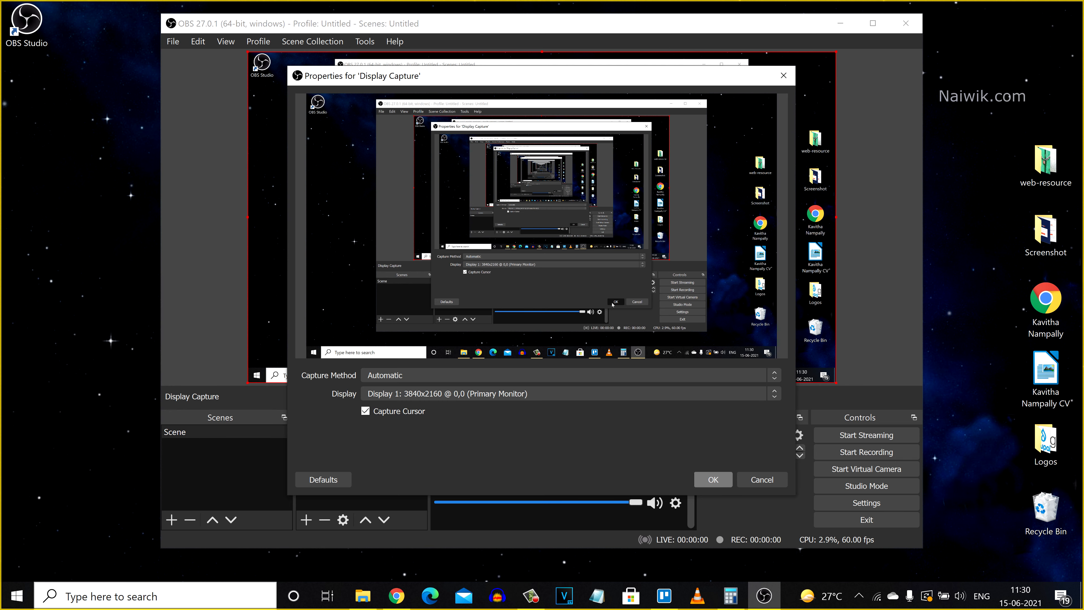
left_click(713, 479)
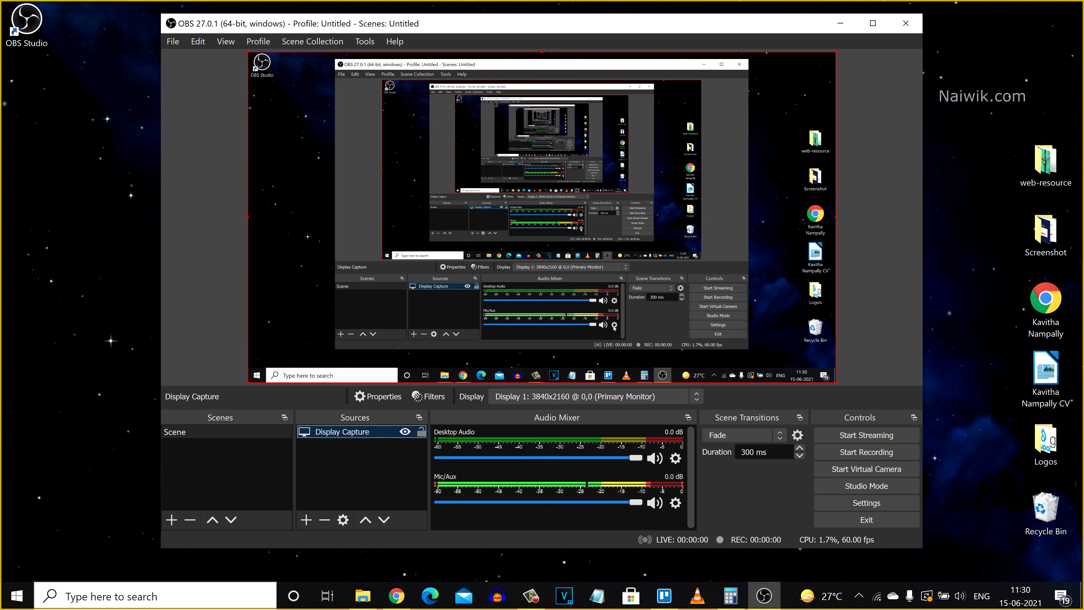
Set the Mic/Aux audio device to Microphone (Yeti Stereo Microphone).
left_click(675, 502)
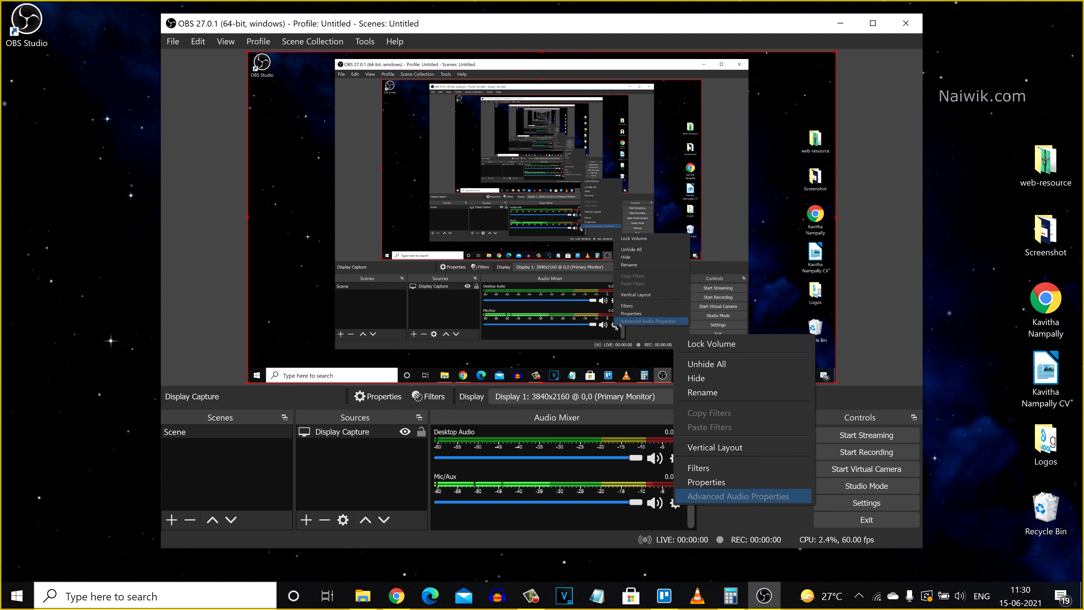
left_click(688, 482)
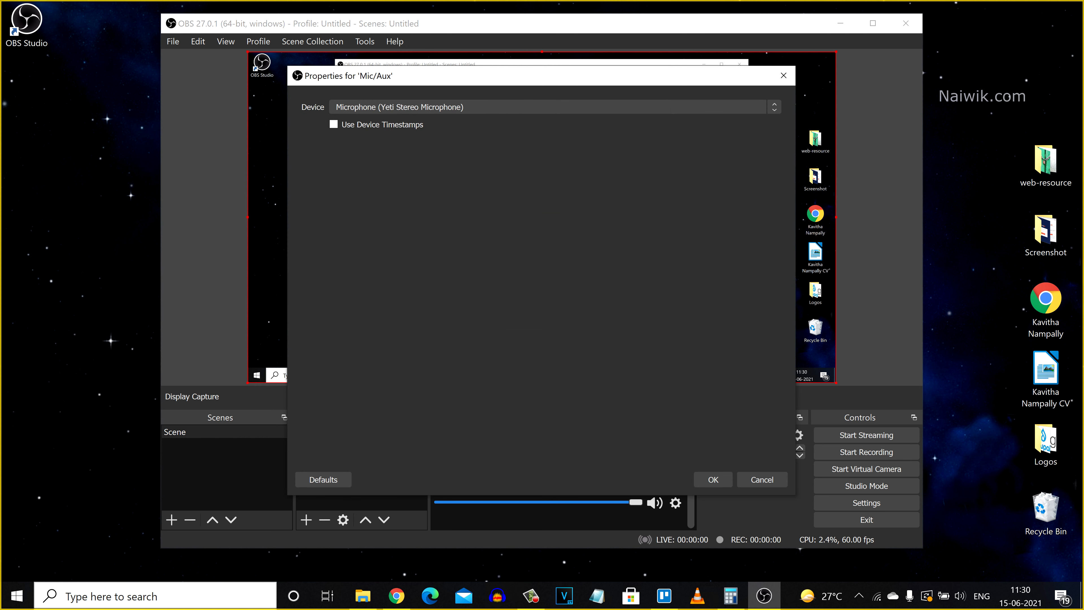
left_click(554, 107)
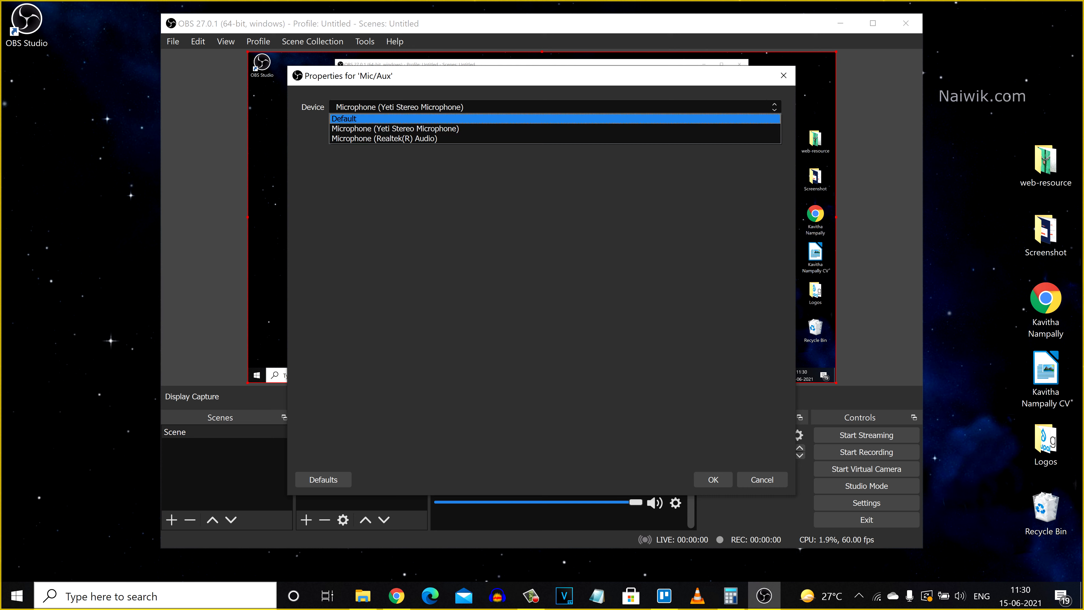
left_click(343, 118)
left_click(555, 107)
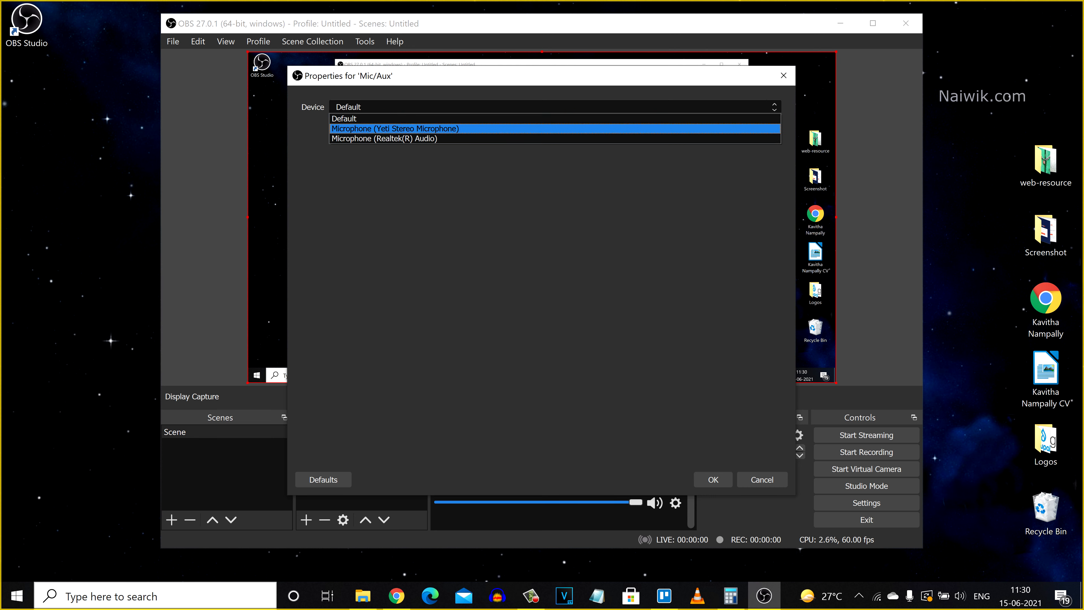
left_click(394, 128)
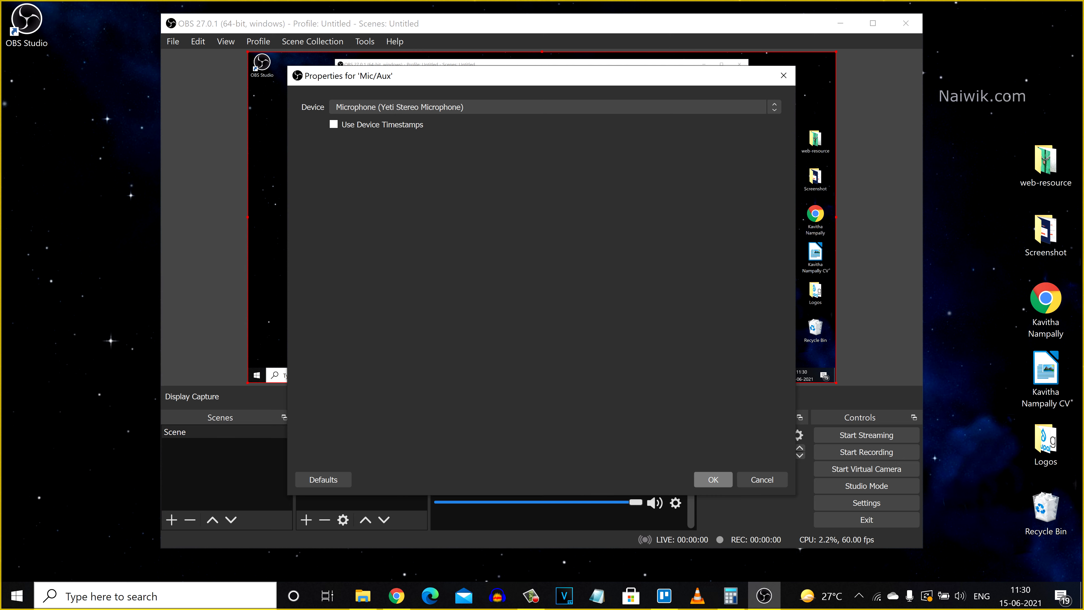
left_click(713, 480)
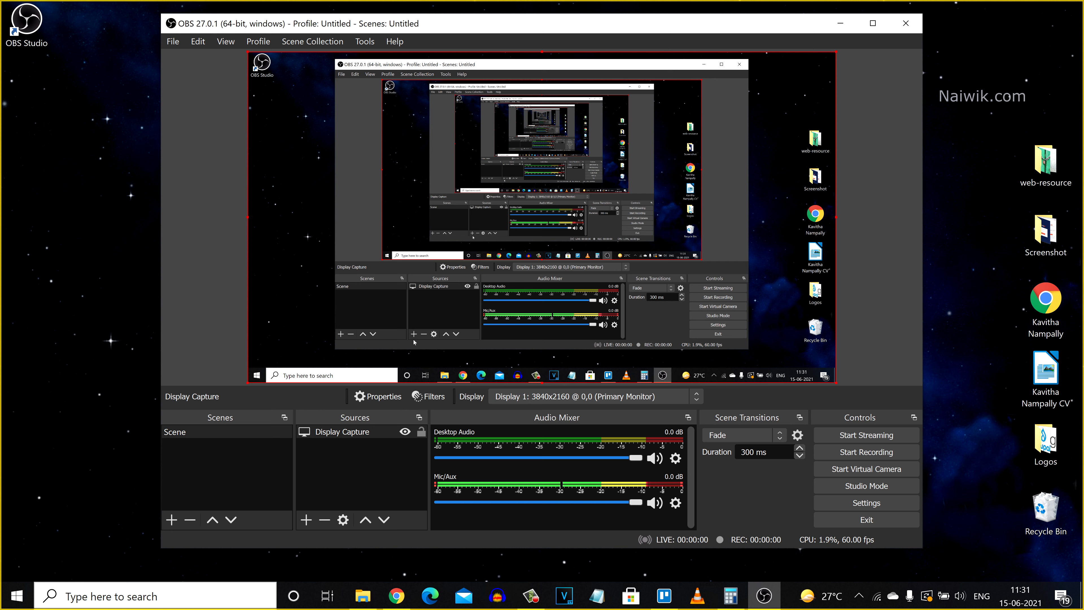
Add a new Video Capture Device source using the Integrated Webcam.
left_click(306, 519)
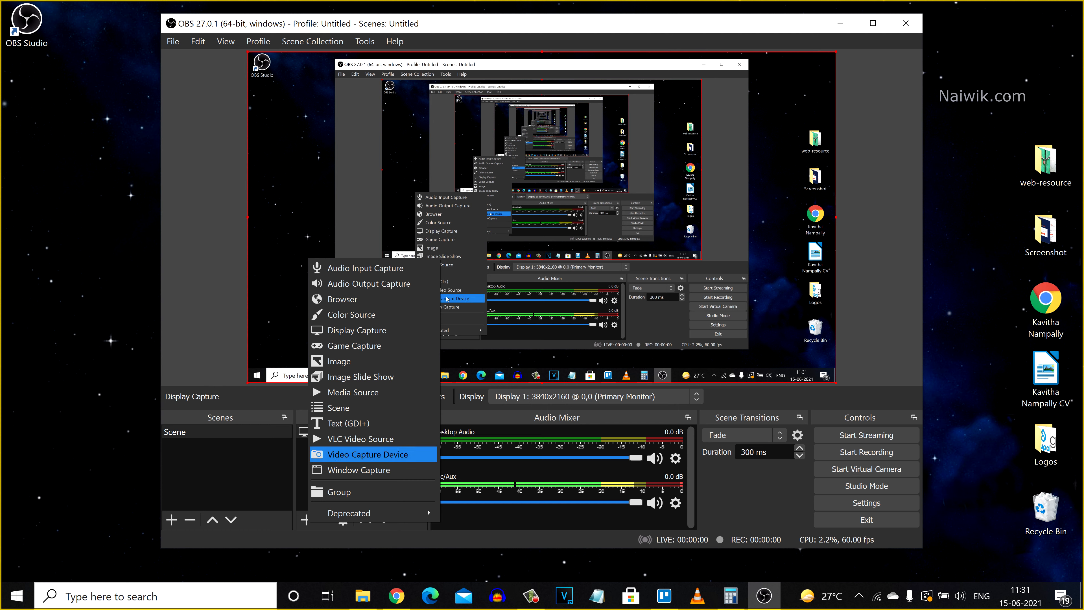
left_click(375, 454)
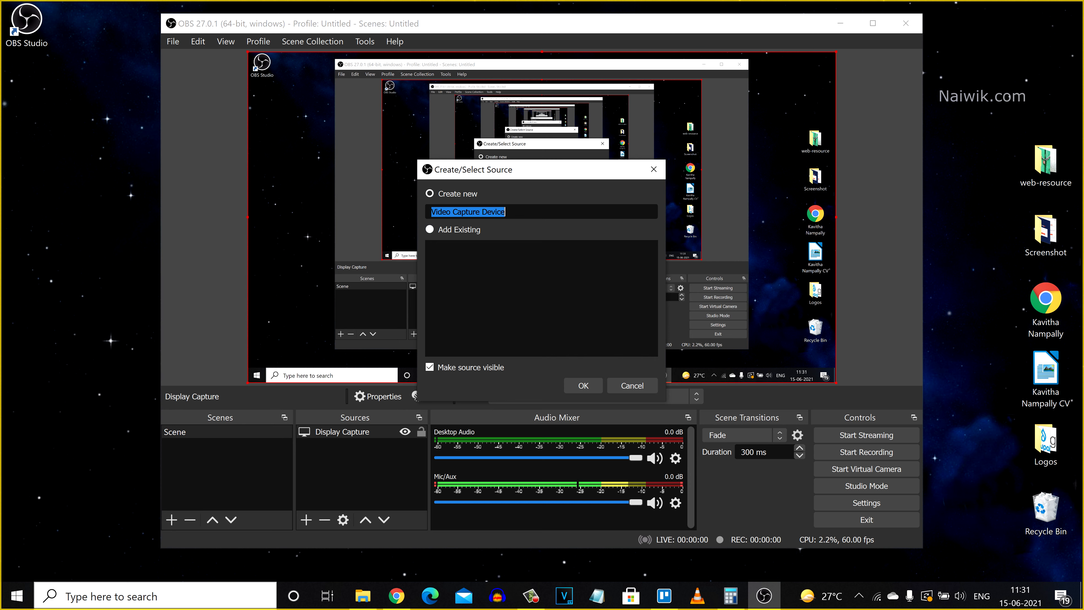
left_click(583, 385)
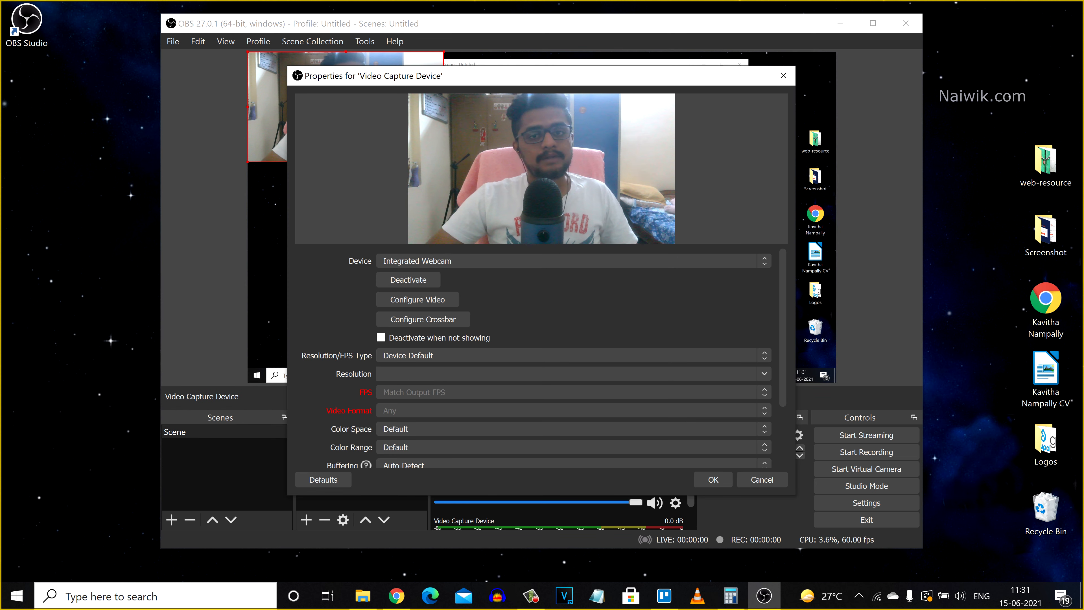
Shrink the webcam image, place it in the lower-right corner of the canvas, and accept the source's properties.
left_click_drag(541, 76, 262, 162)
left_click_drag(361, 89, 765, 294)
left_click_drag(637, 251, 710, 291)
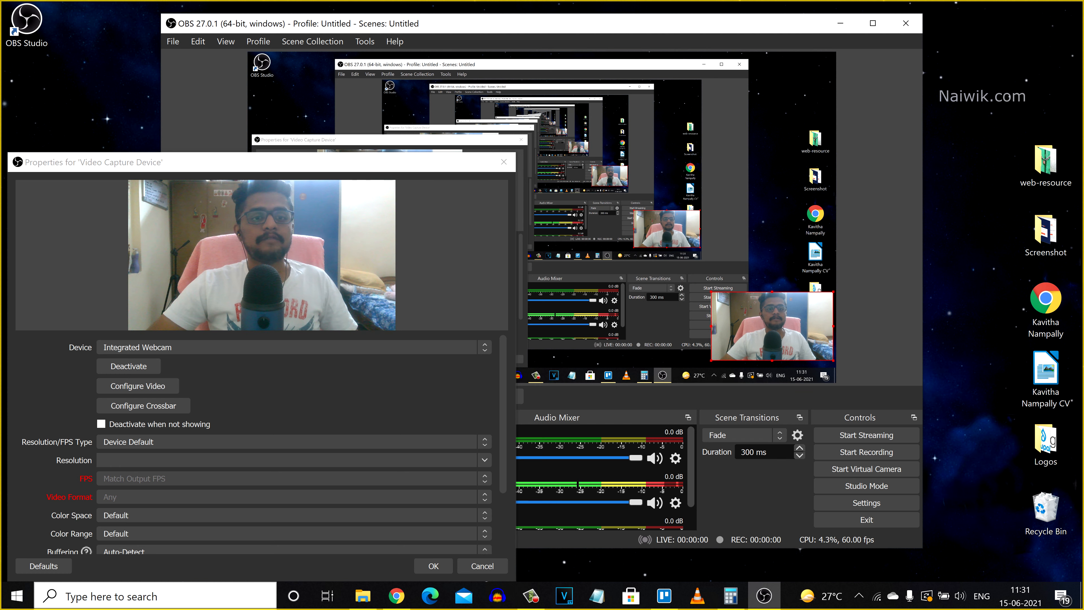
left_click_drag(328, 162, 394, 79)
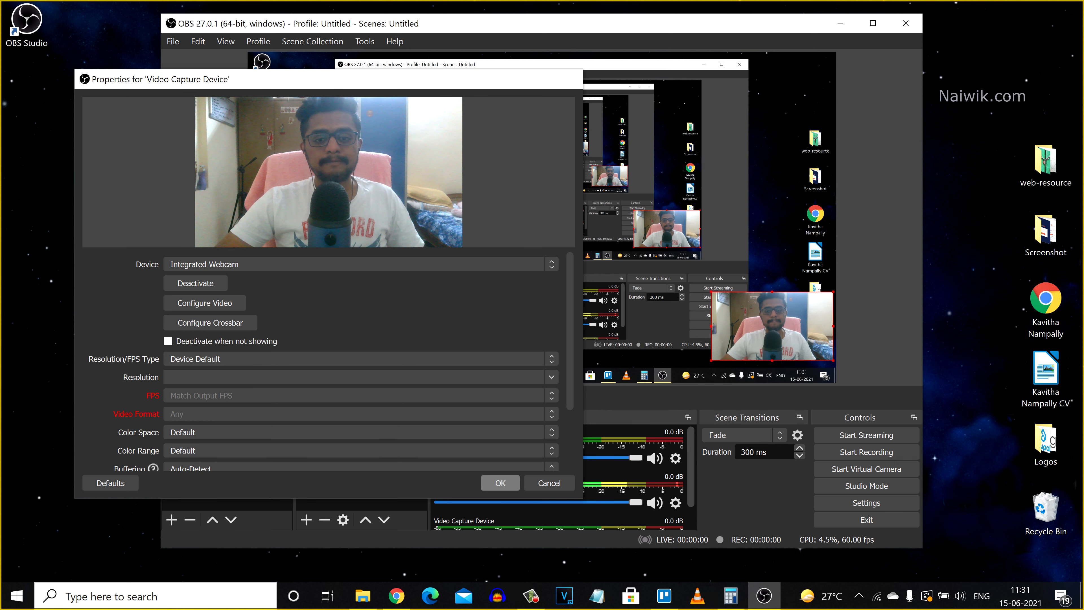
left_click(499, 483)
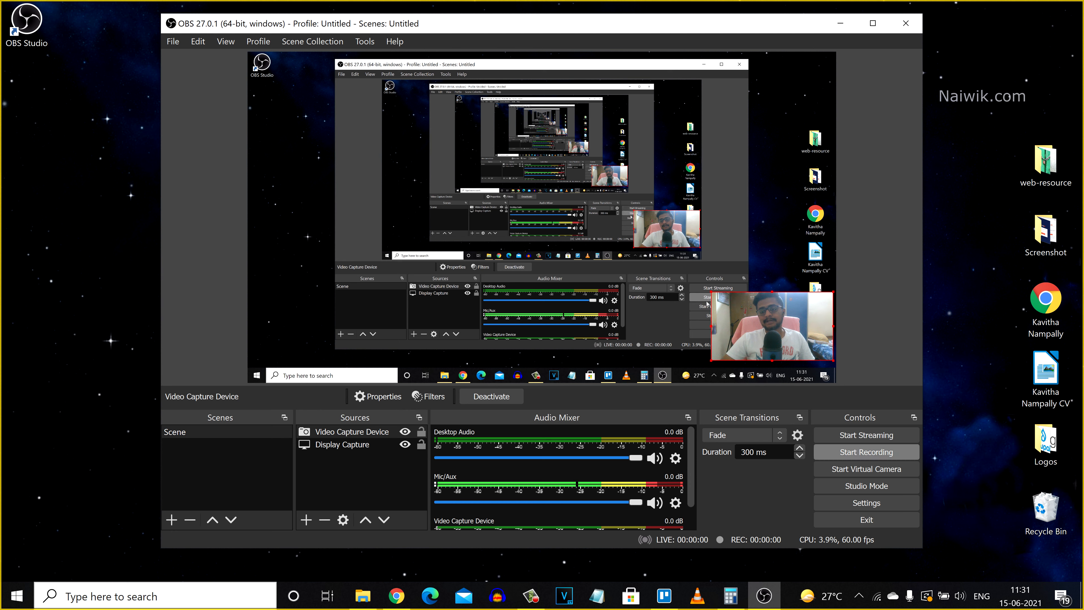
Start recording the screen and minimize the OBS window to show the desktop.
left_click(866, 451)
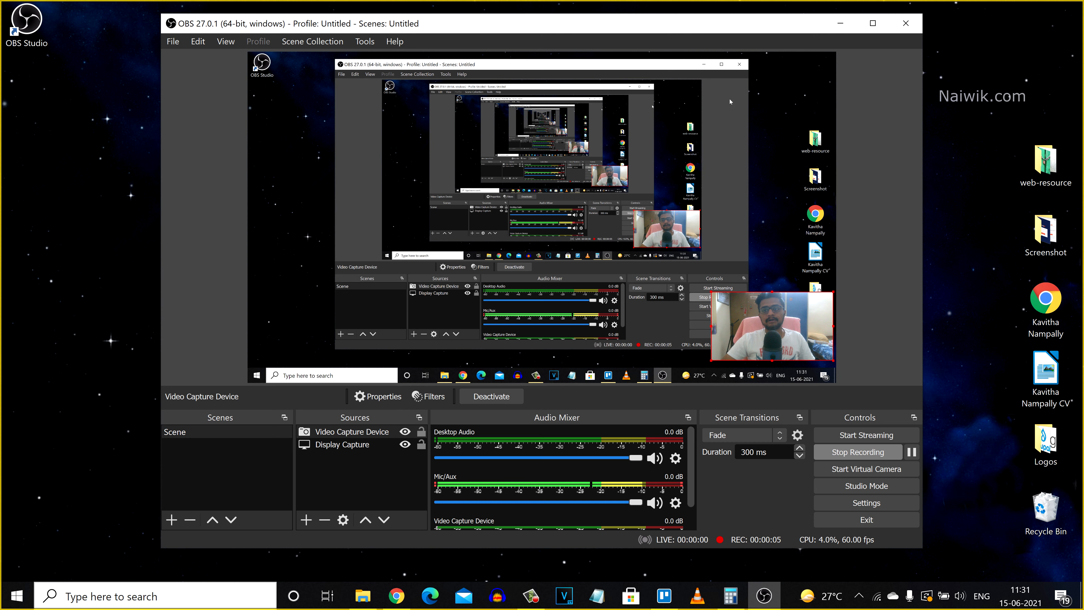
left_click(840, 24)
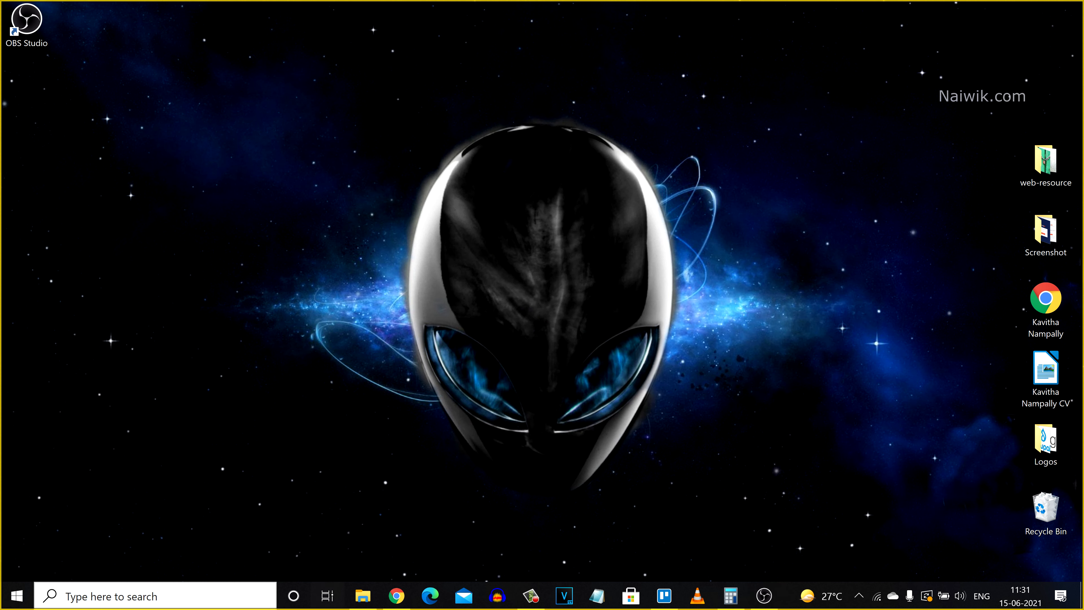
Switch to Google Chrome, maximize its window and open a new tab while the screen is being recorded.
left_click(396, 595)
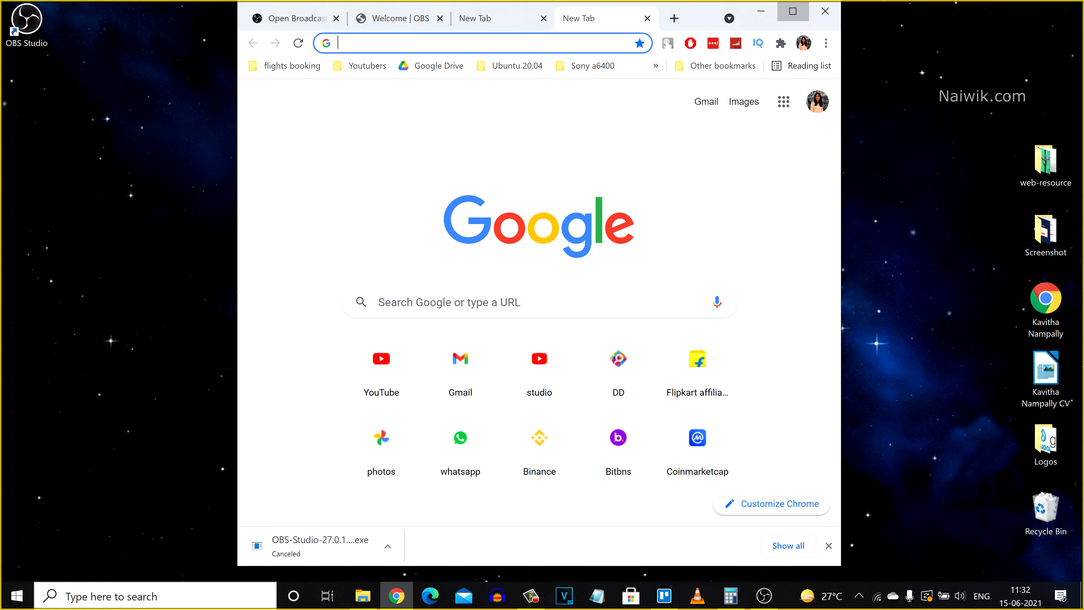
left_click(792, 11)
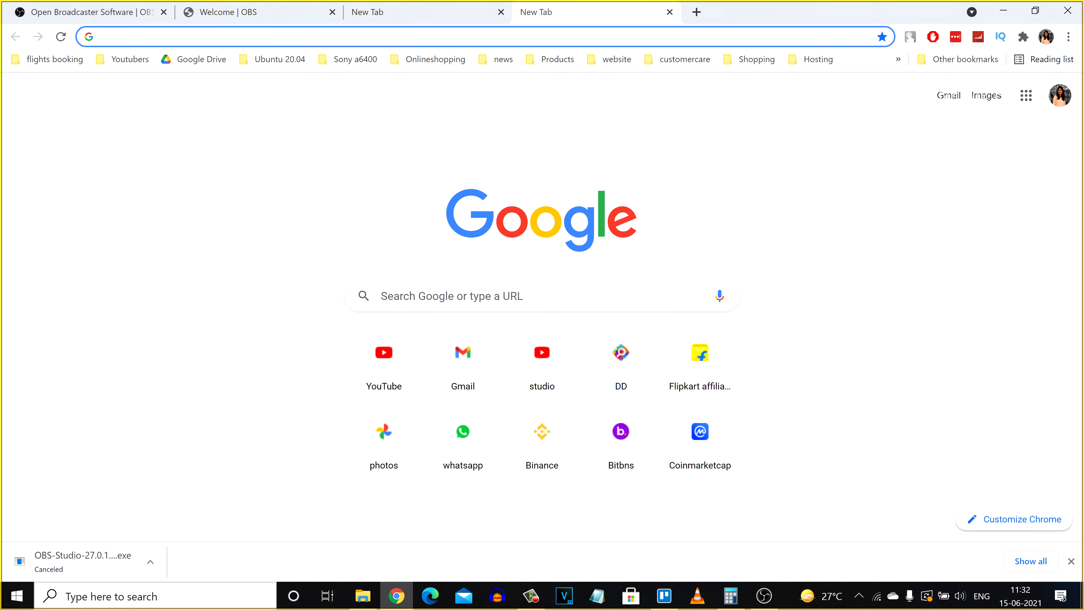
left_click(696, 12)
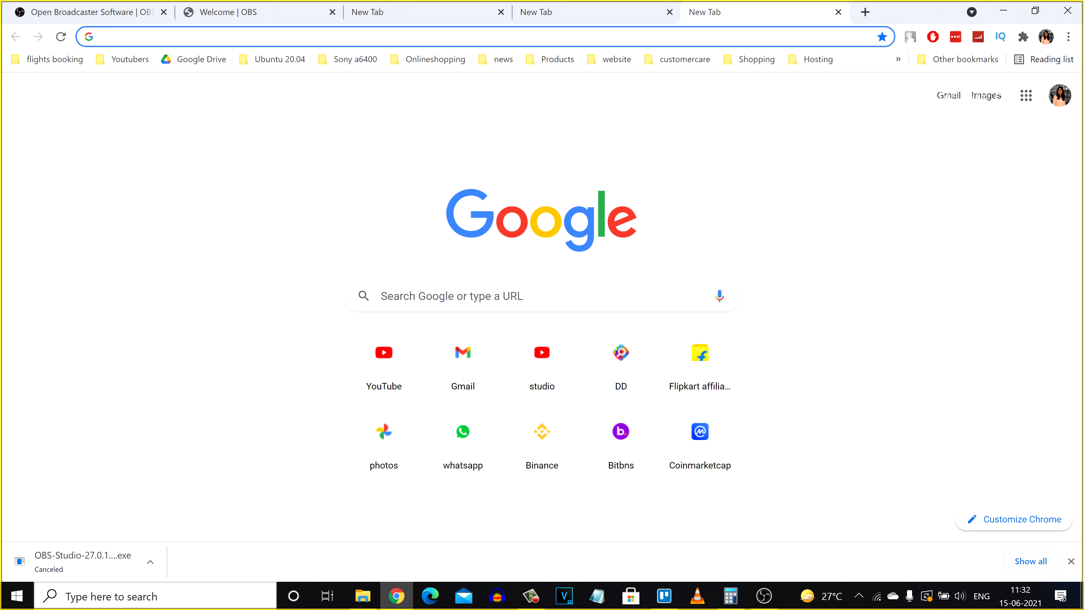
Switch back to OBS Studio and stop the screen recording.
left_click(764, 595)
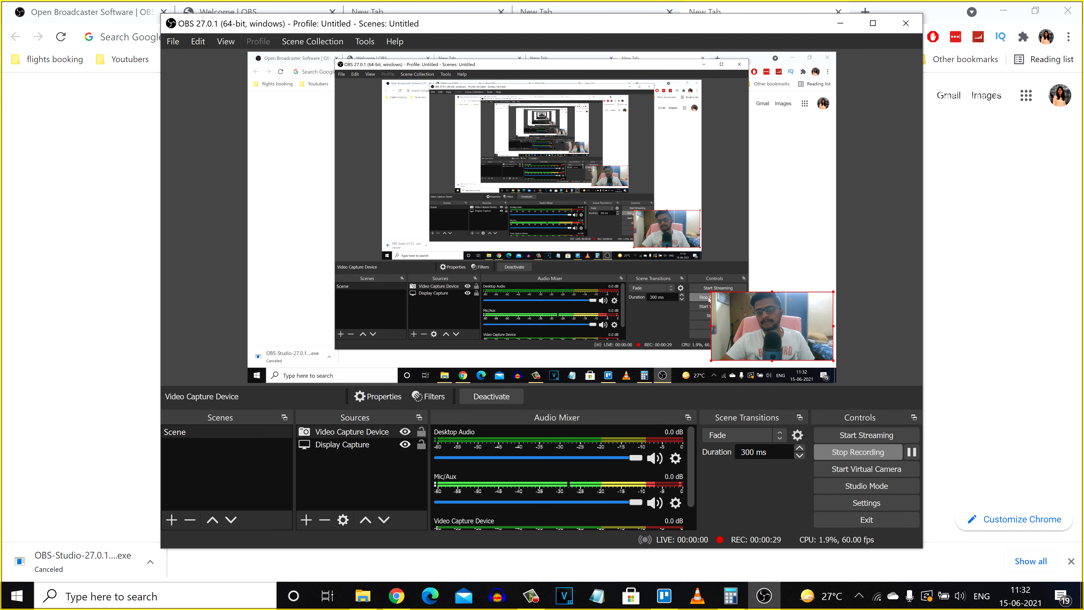
left_click(851, 454)
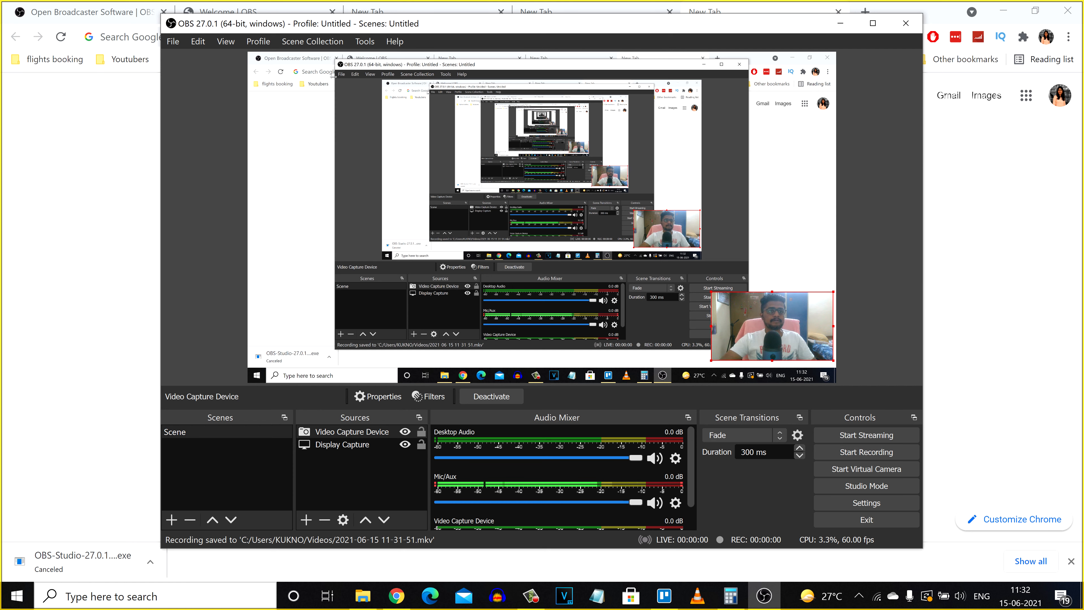
left_click(172, 41)
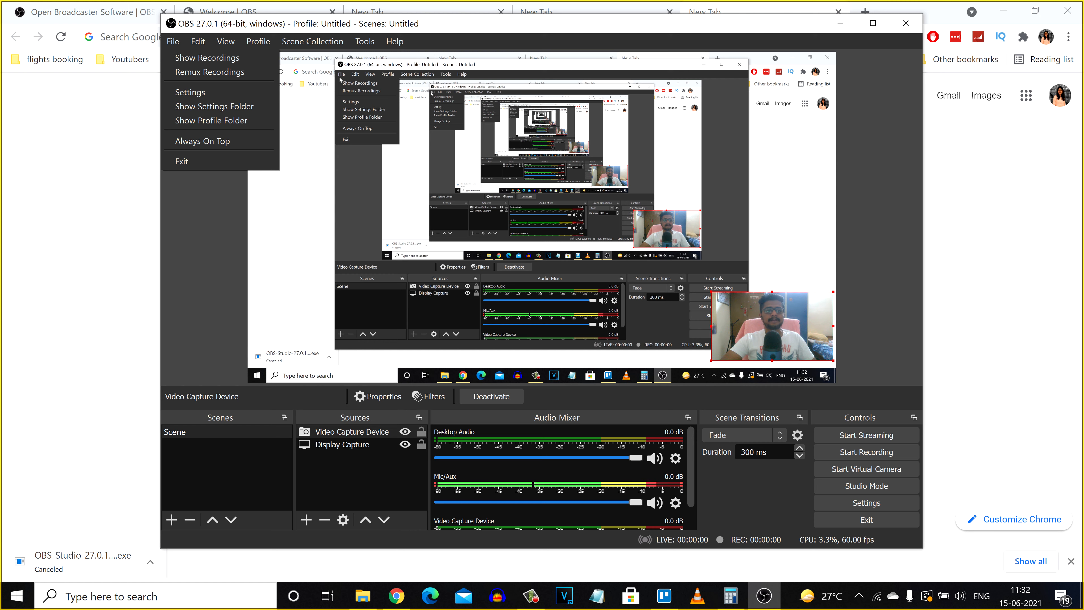
left_click(188, 60)
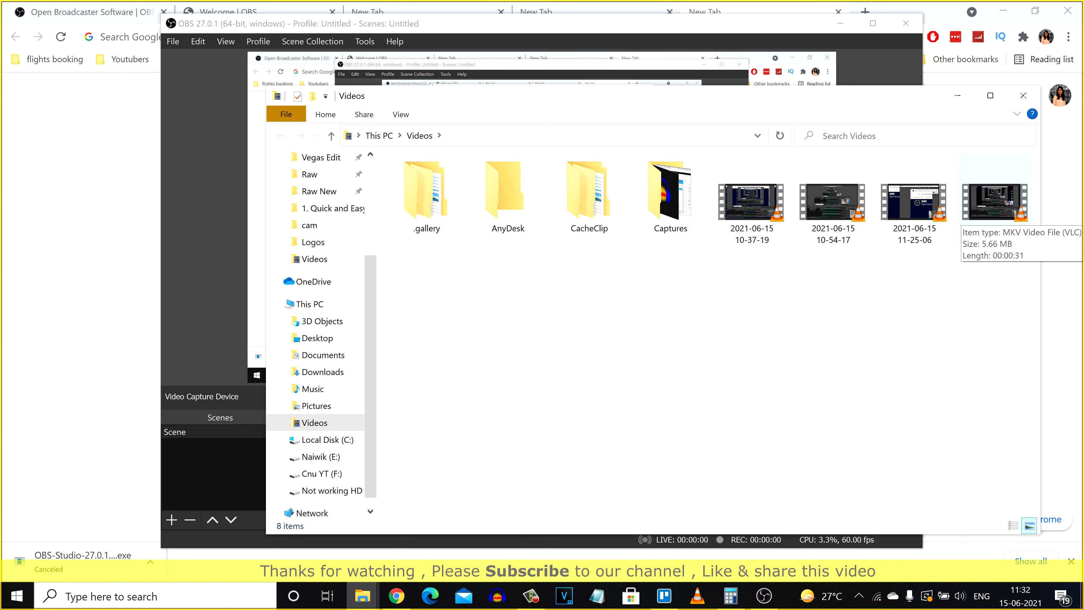
left_click(995, 202)
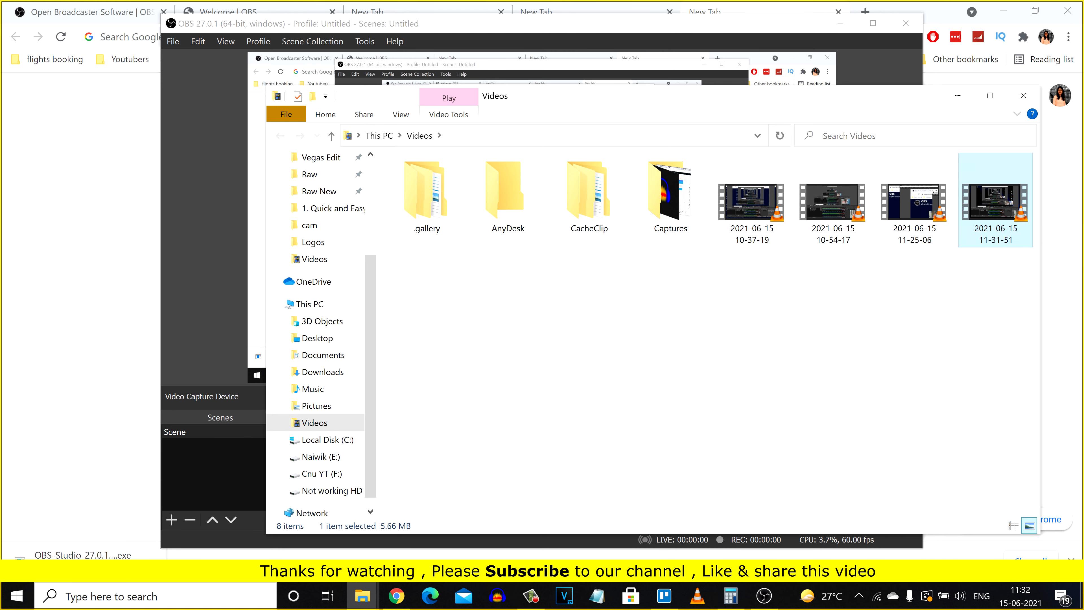